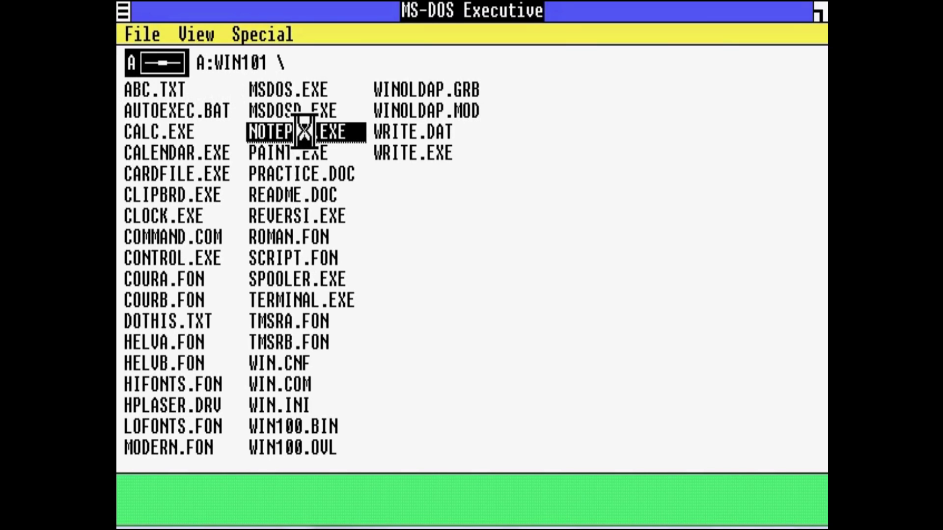
Step: Launch Notepad and minimize it, then start Paint from MS-DOS Executive and draw a freehand line
double_click(305, 131)
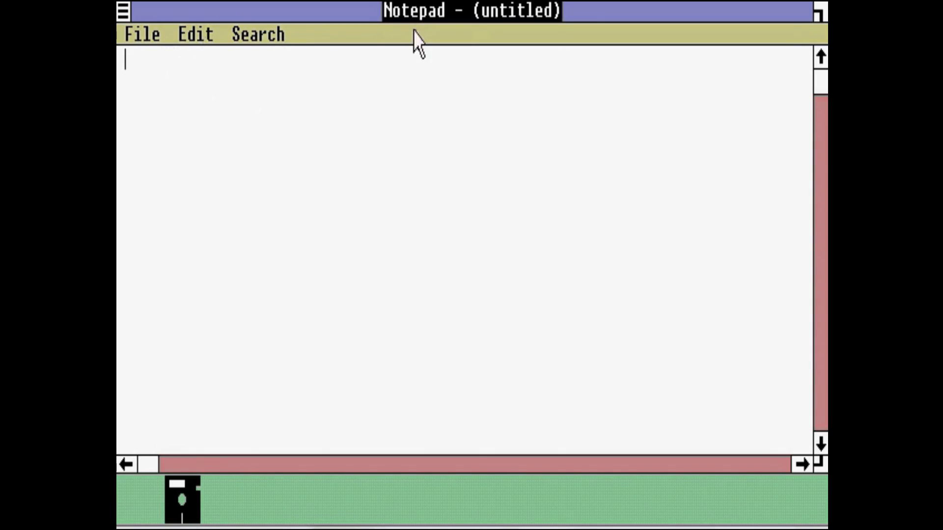
left_click(505, 10)
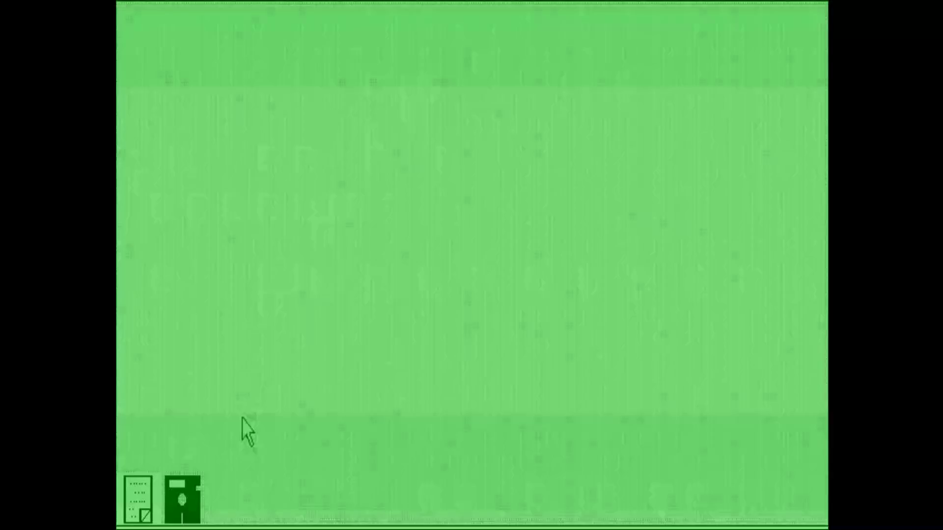
double_click(183, 499)
double_click(290, 153)
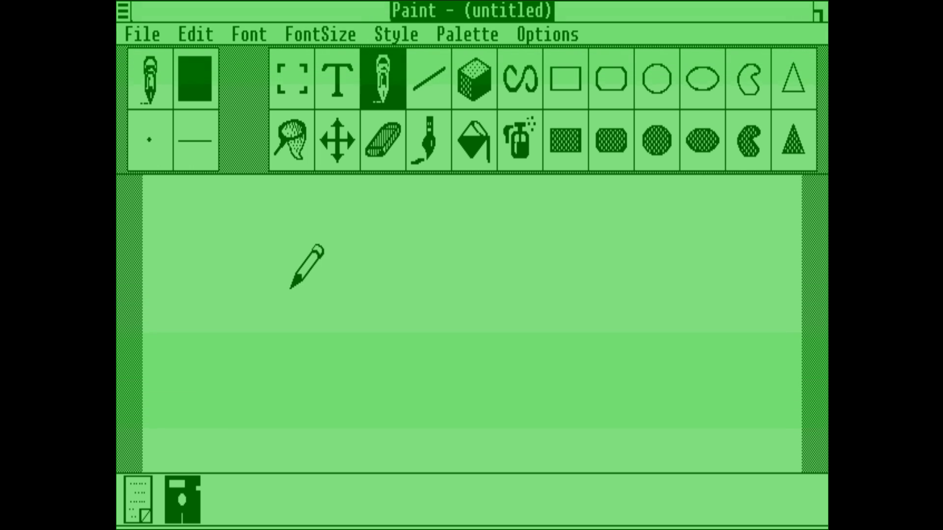
mouse_move(297, 335)
left_mouse_down()
mouse_move(364, 280)
mouse_move(581, 274)
mouse_move(604, 298)
left_mouse_up()
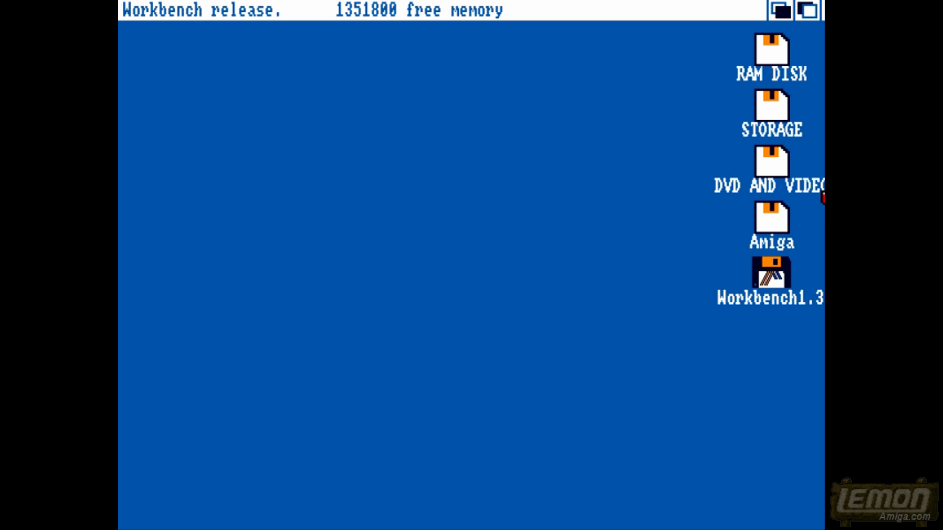
Step: Open the Workbench1.3 disk window, then the Prefs drawer inside it
left_click(775, 281)
double_click(775, 280)
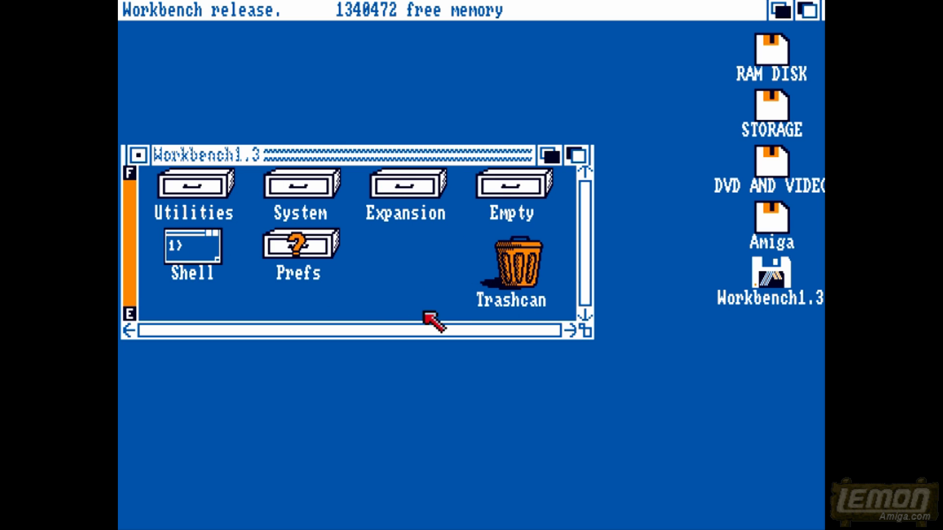
double_click(315, 243)
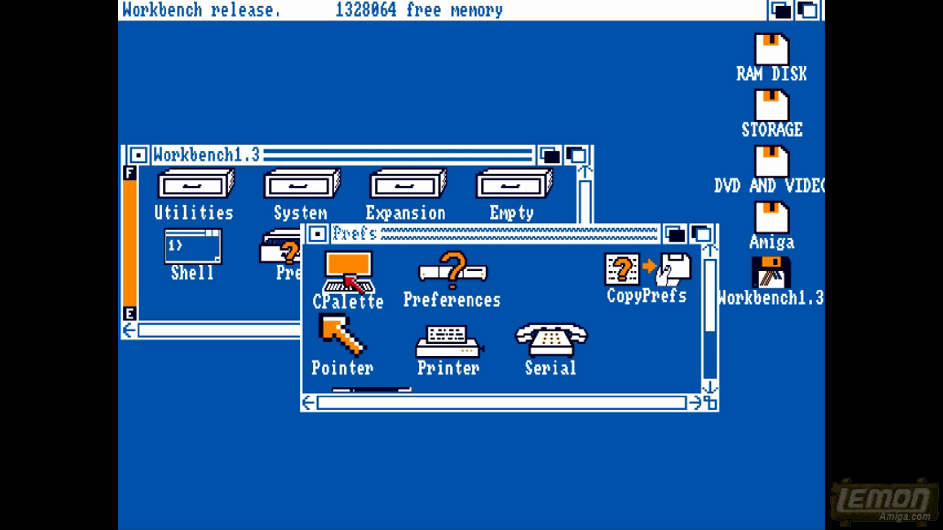
Step: Launch CPalette from the Prefs drawer
left_click(346, 268)
left_click(399, 282)
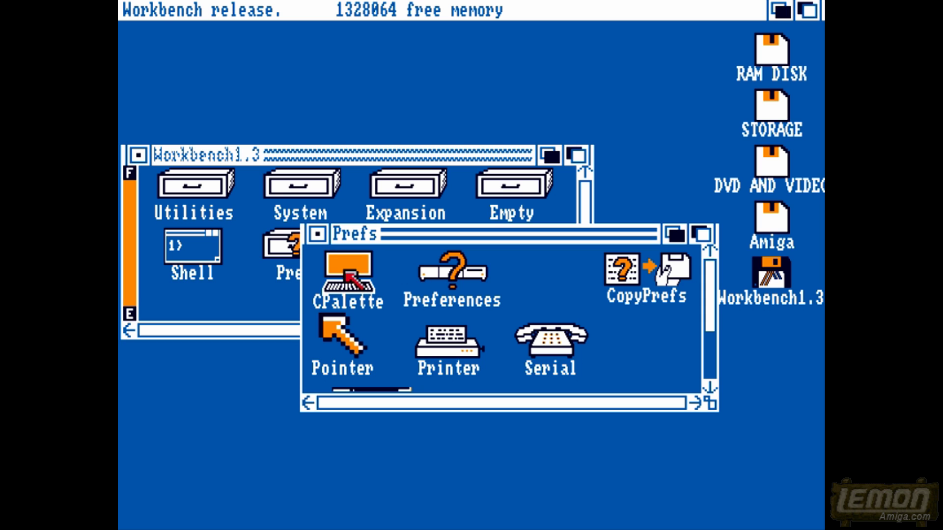
double_click(328, 265)
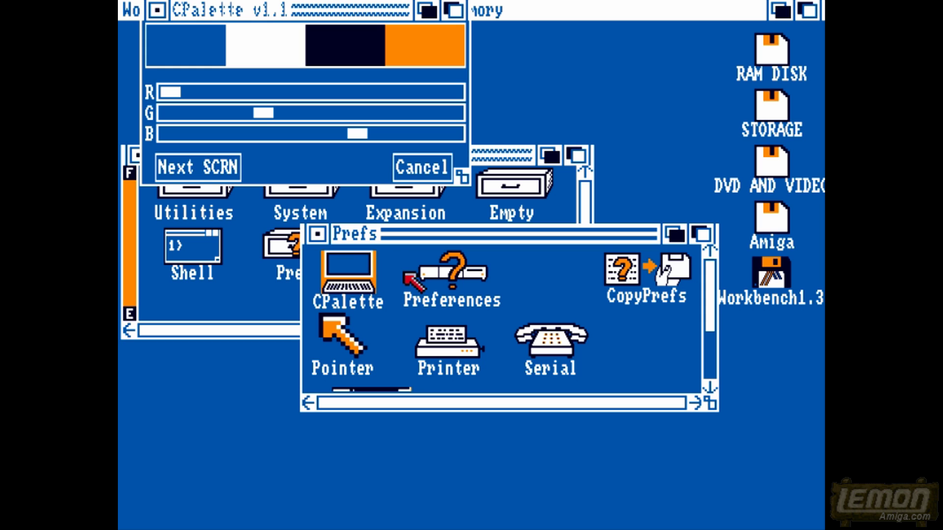
Step: Inspect the white, black and orange swatches and try the orange colour's R slider
left_click(192, 53)
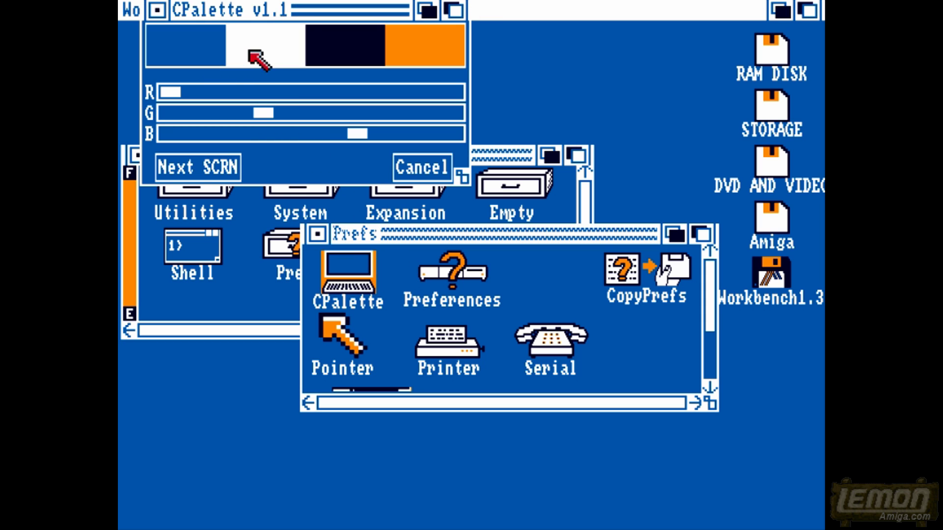
left_click(260, 52)
left_click(345, 53)
left_click(411, 57)
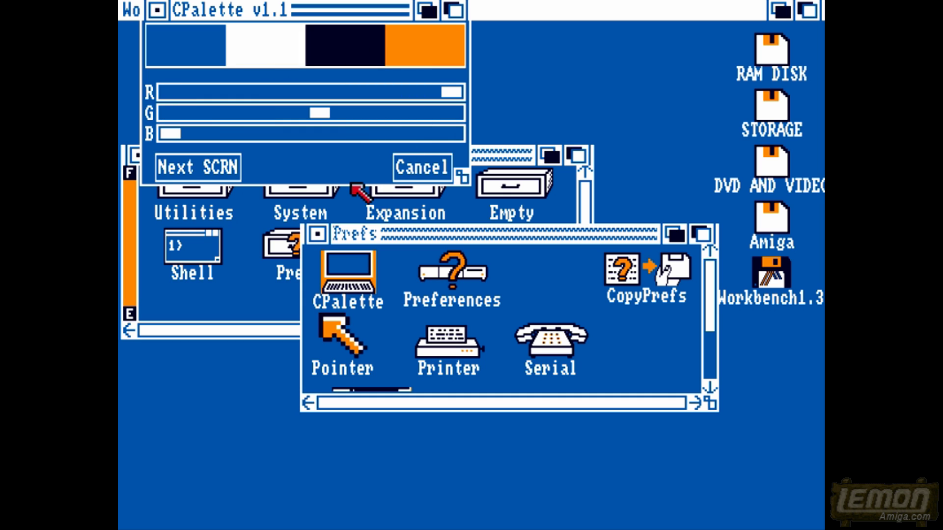
left_click_drag(447, 94, 573, 123)
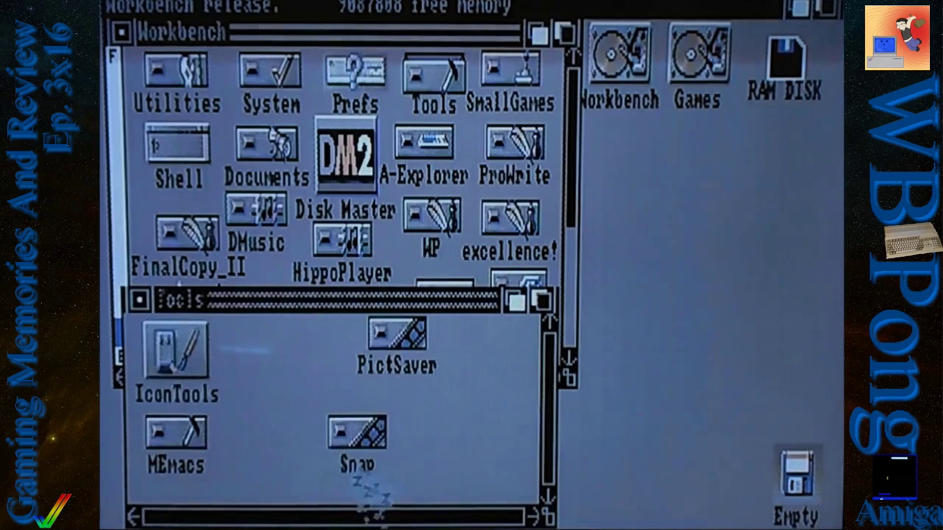
Step: Open the WBplane drawer showing SubWBplane and AddWBplane, and close the Tools drawer
double_click(496, 337)
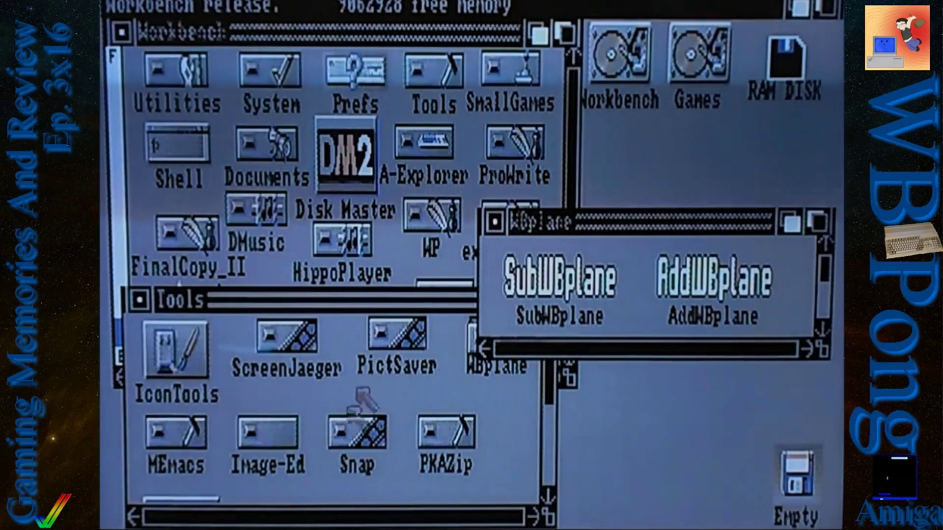
left_click(139, 299)
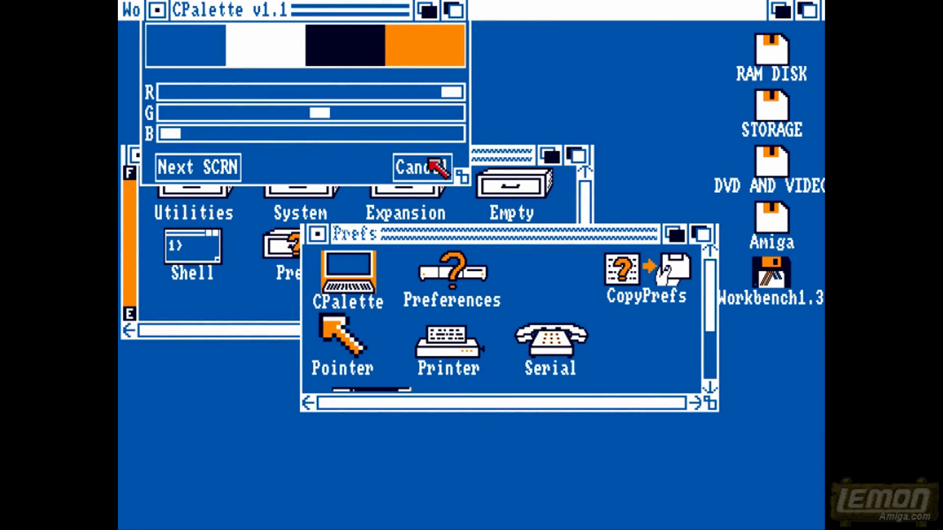
Step: Close CPalette and the Prefs drawer, then start an AmigaShell at the 1.SYS:> prompt
left_click(156, 10)
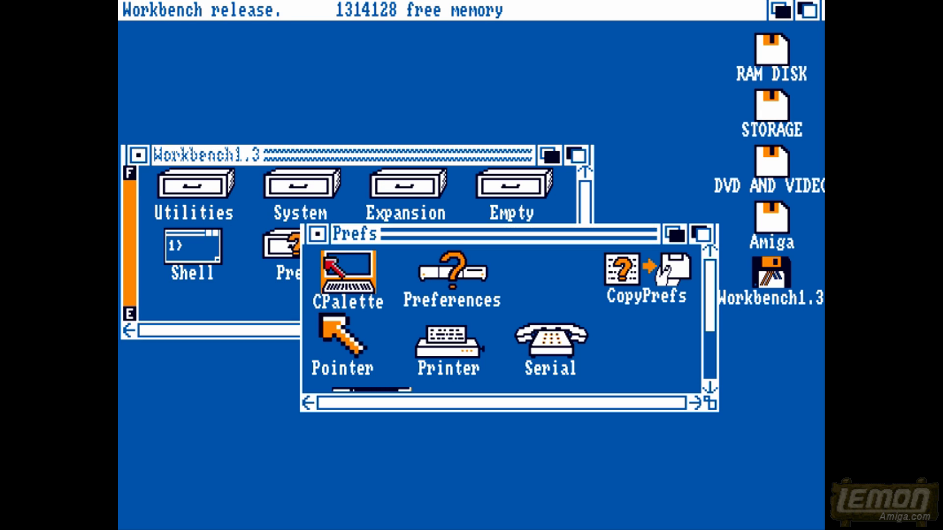
left_click(318, 235)
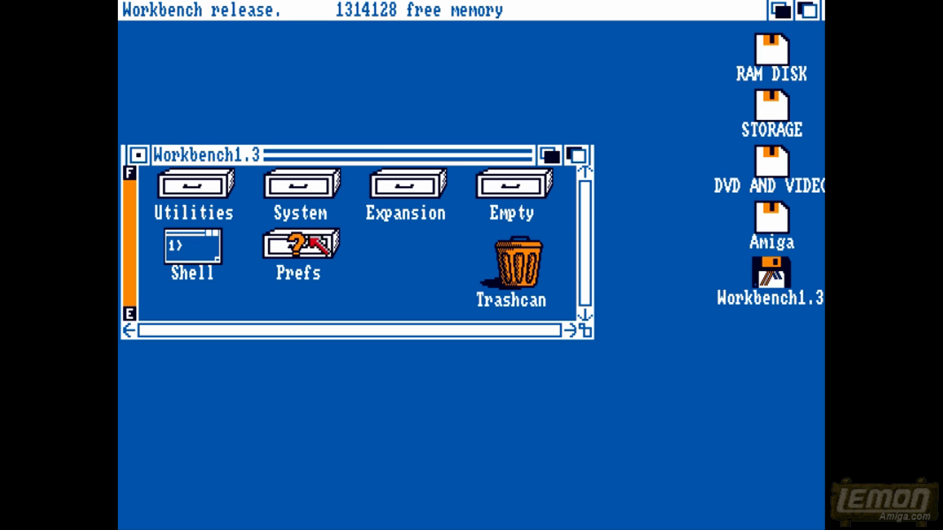
double_click(191, 251)
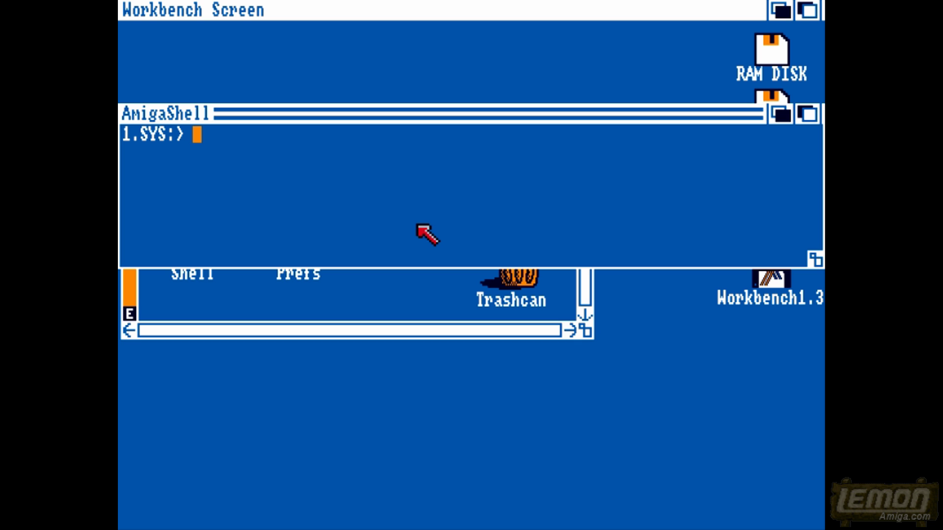
Step: Run addwbplane in the Shell, move the Shell window lower, and reopen the Prefs drawer
type("add")
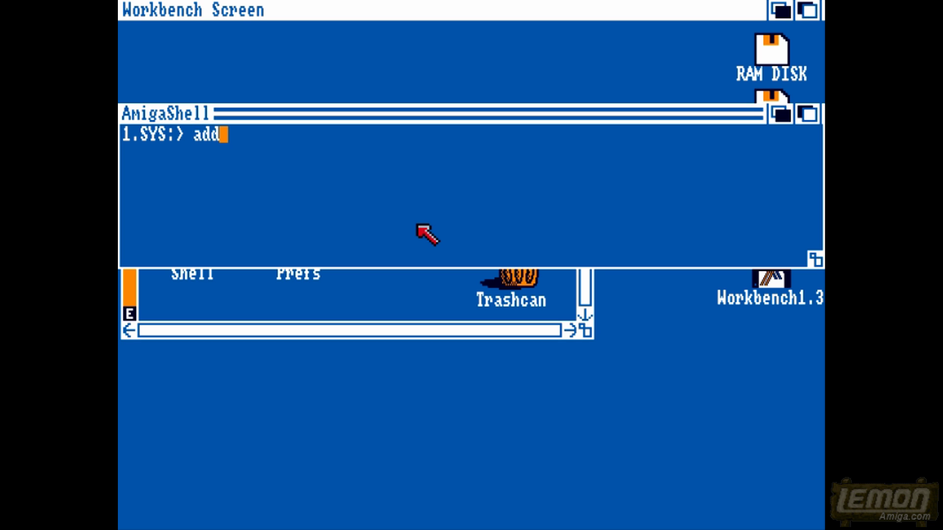
type("wbplane")
key("Return")
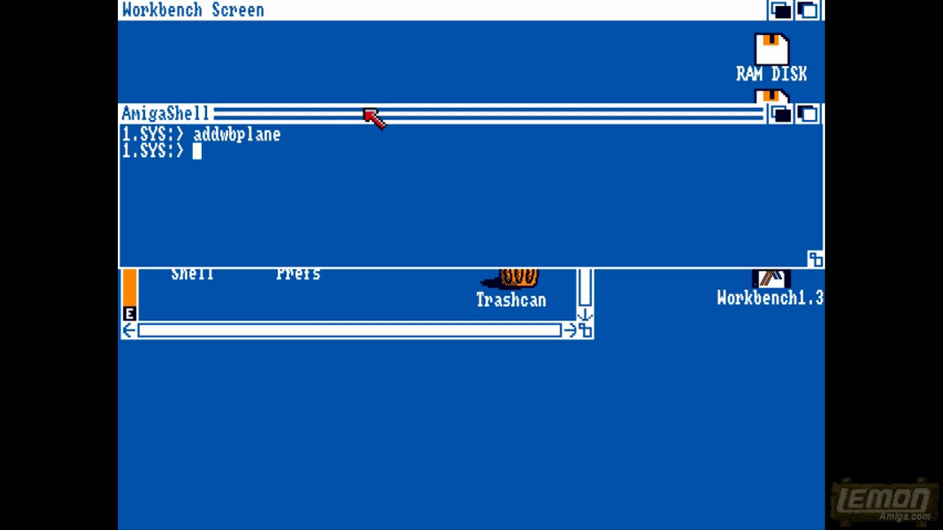
left_click_drag(363, 112, 364, 371)
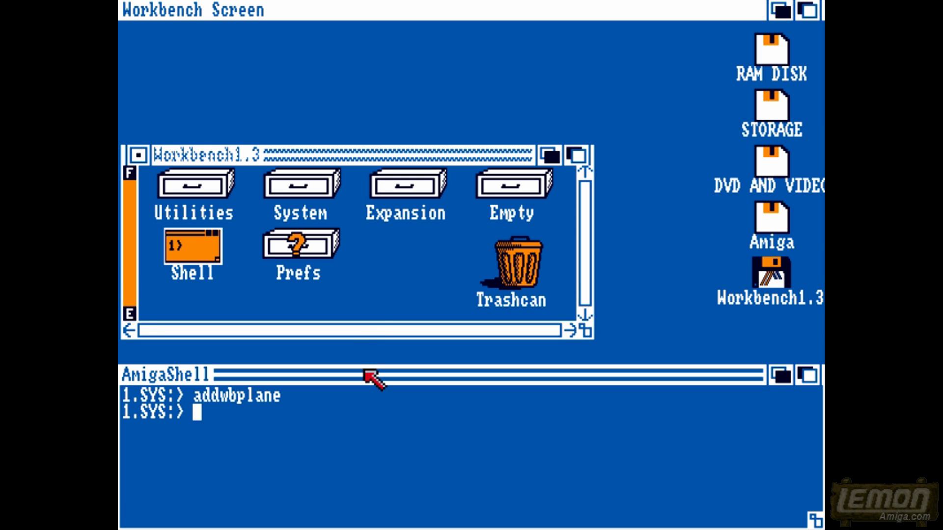
double_click(295, 243)
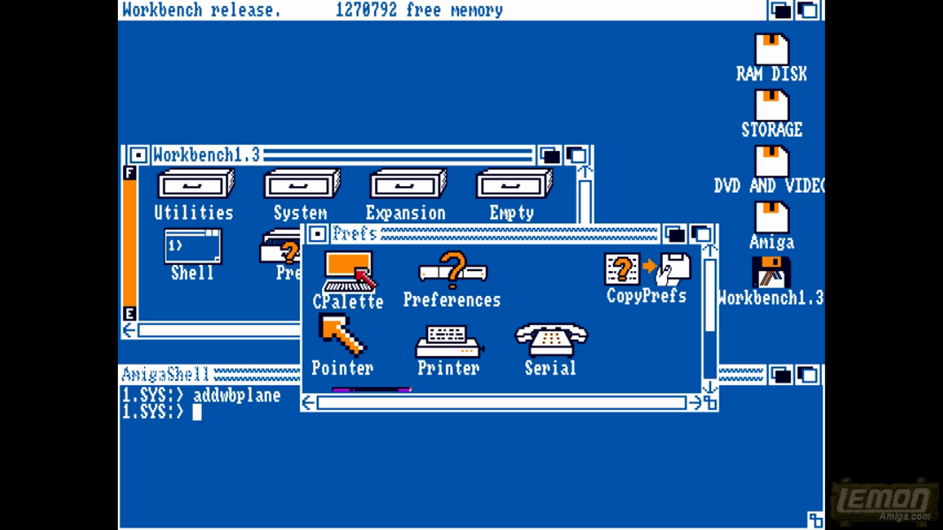
Step: Check CPalette shows eight Workbench colours, close it, and make the AmigaShell window active
double_click(357, 269)
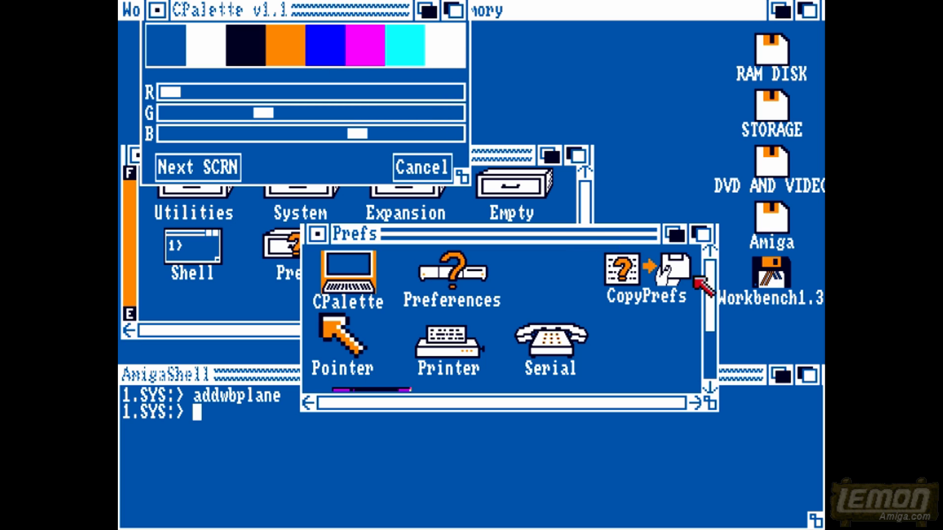
left_click_drag(709, 287, 709, 326)
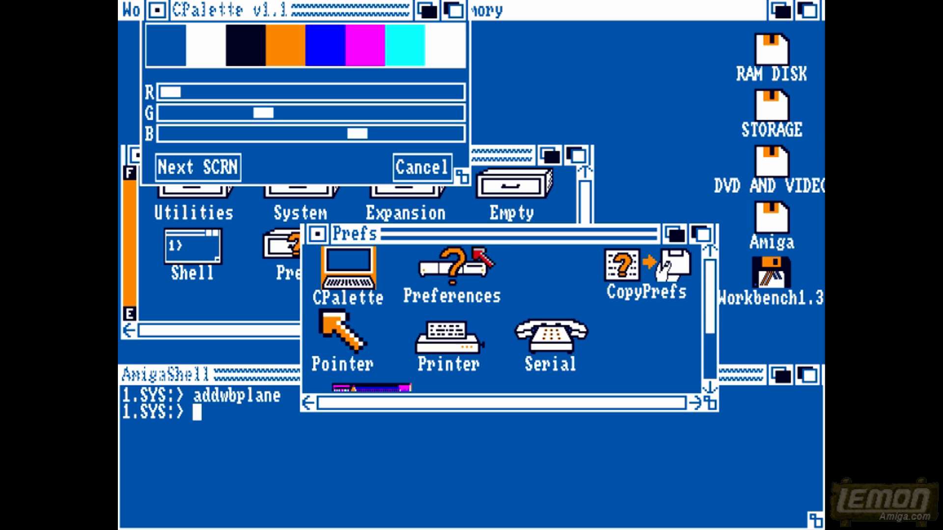
left_click(157, 10)
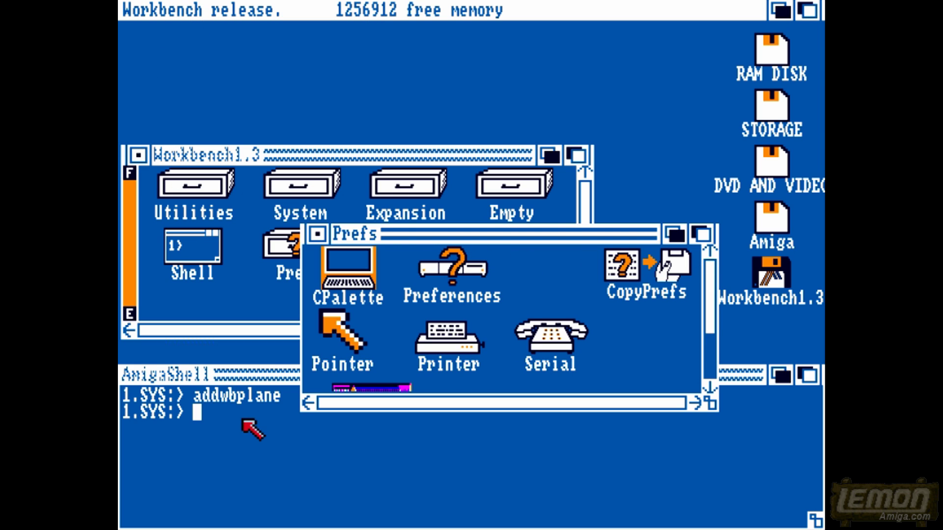
left_click(263, 419)
Step: Recall and rerun addwbplane, then reopen CPalette to see sixteen colours
key("Up")
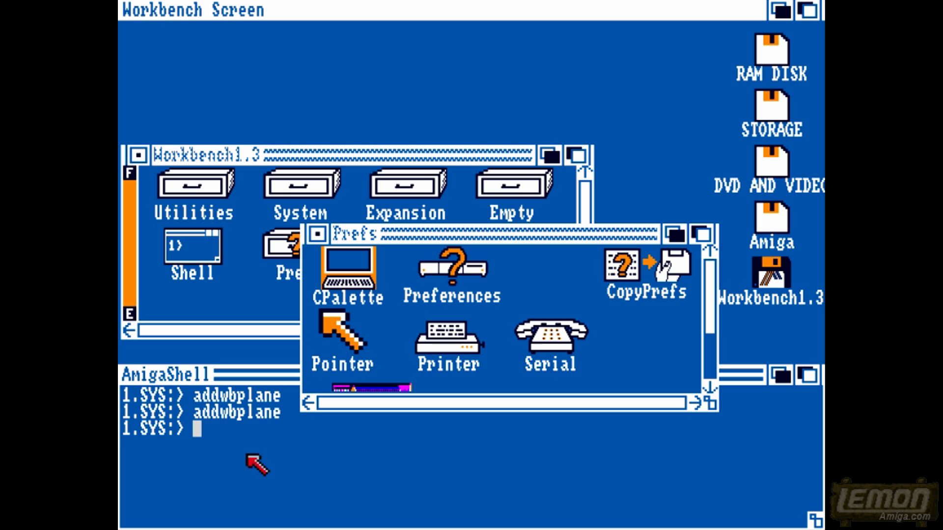
double_click(354, 275)
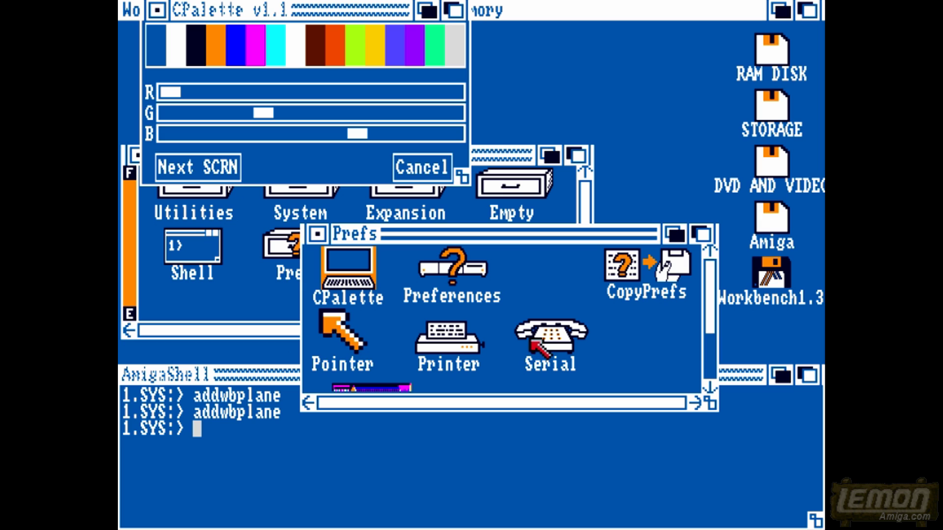
Step: Open the Amiga disk to reveal the colourful LukoWars icons, then close the disk window
left_click(711, 361)
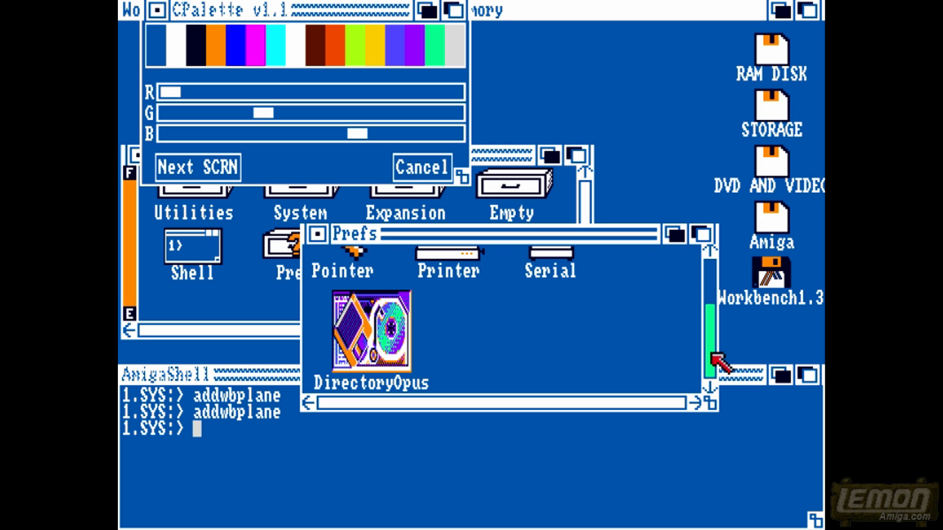
left_click_drag(712, 355, 702, 301)
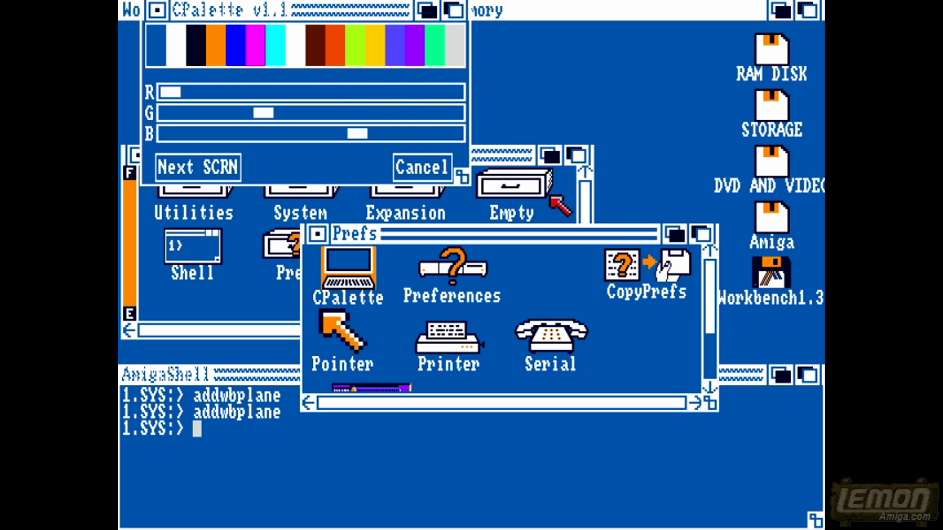
double_click(772, 240)
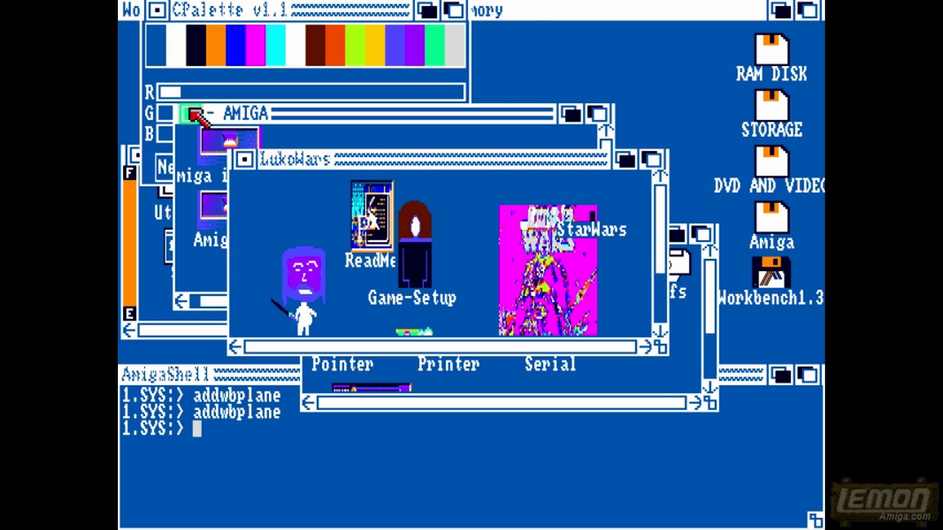
left_click(194, 113)
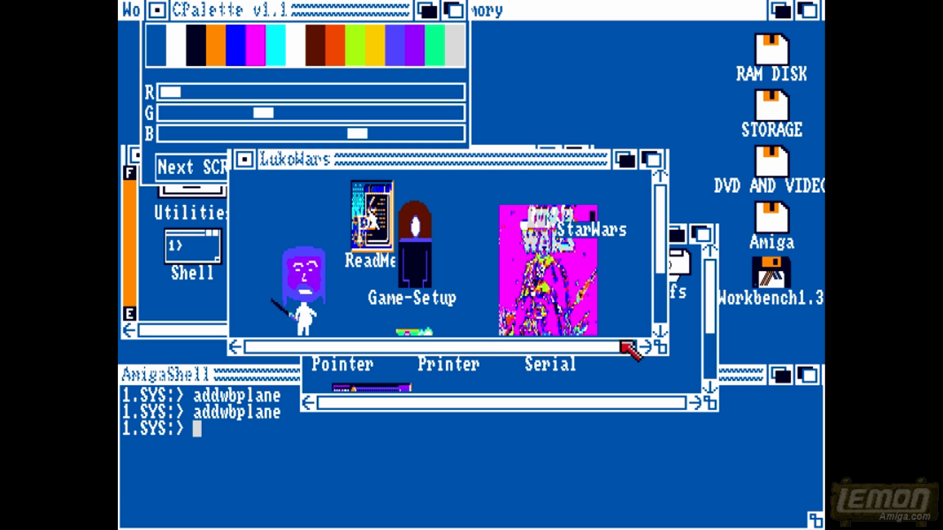
Step: Enlarge the LukoWars window and change Luko's purple face colour to tan
left_click_drag(660, 348, 666, 380)
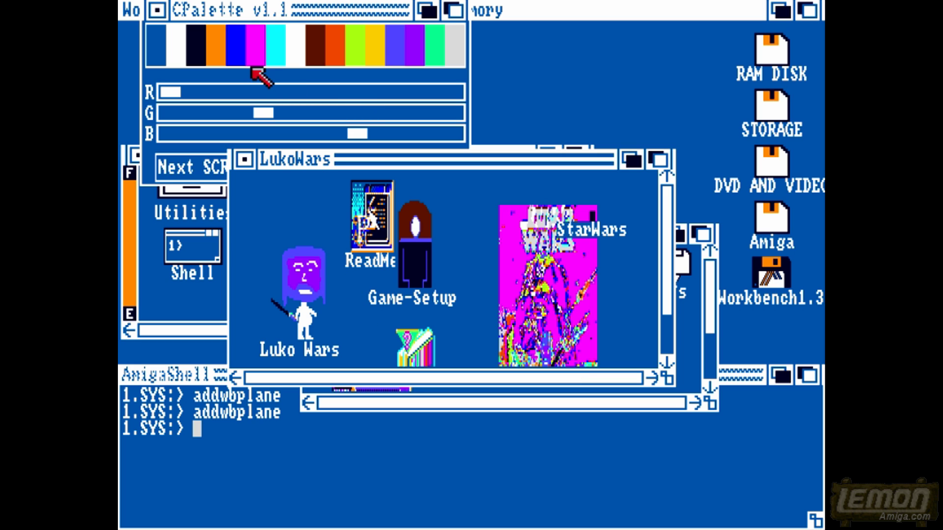
left_click(415, 50)
left_click_drag(170, 92, 376, 92)
left_click_drag(357, 133, 347, 114)
Step: Recolour Luko's hair to dark brown using the R, G and B sliders
left_click(395, 46)
left_click_drag(445, 133, 206, 134)
left_click_drag(263, 93, 282, 94)
left_click_drag(274, 114, 256, 125)
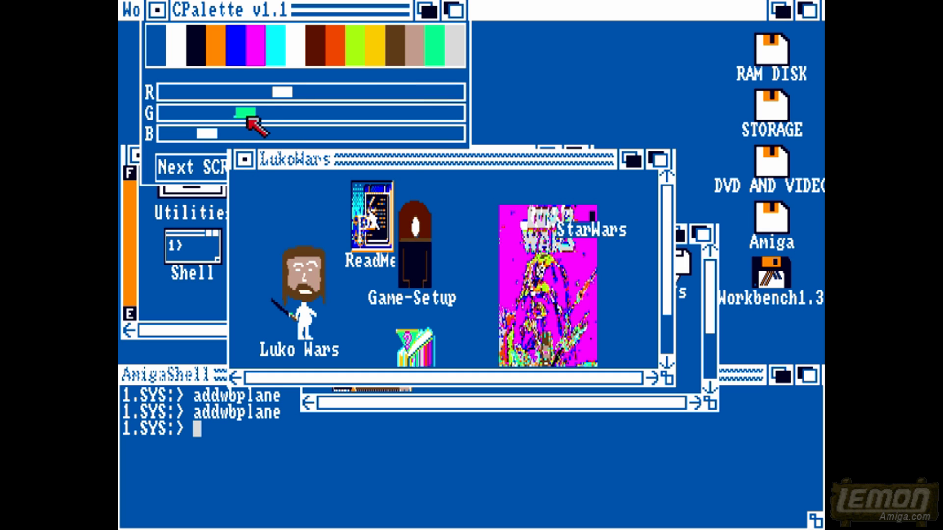
Step: Turn the white text colour black and the blue background colour white
left_click(175, 46)
left_click_drag(459, 122, 263, 42)
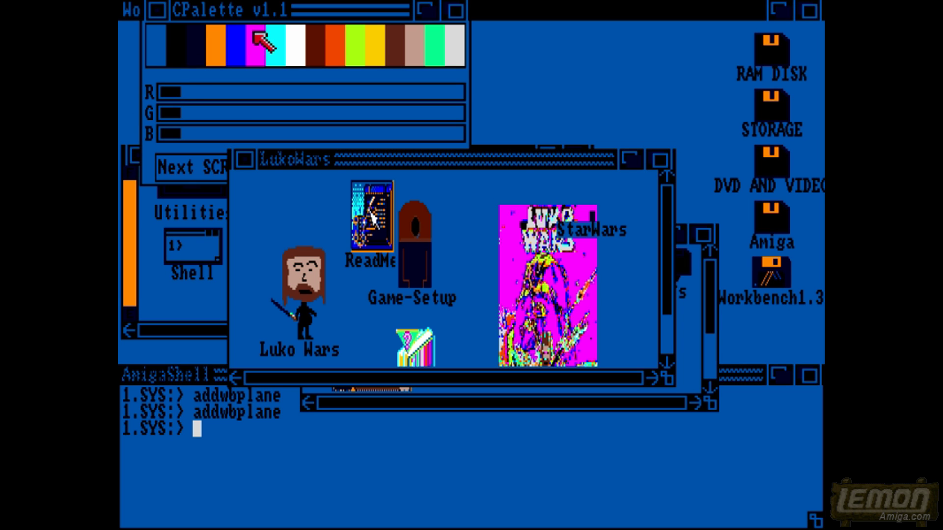
left_click(156, 47)
left_click_drag(170, 113, 461, 113)
left_click_drag(177, 133, 462, 133)
left_click_drag(170, 92, 581, 113)
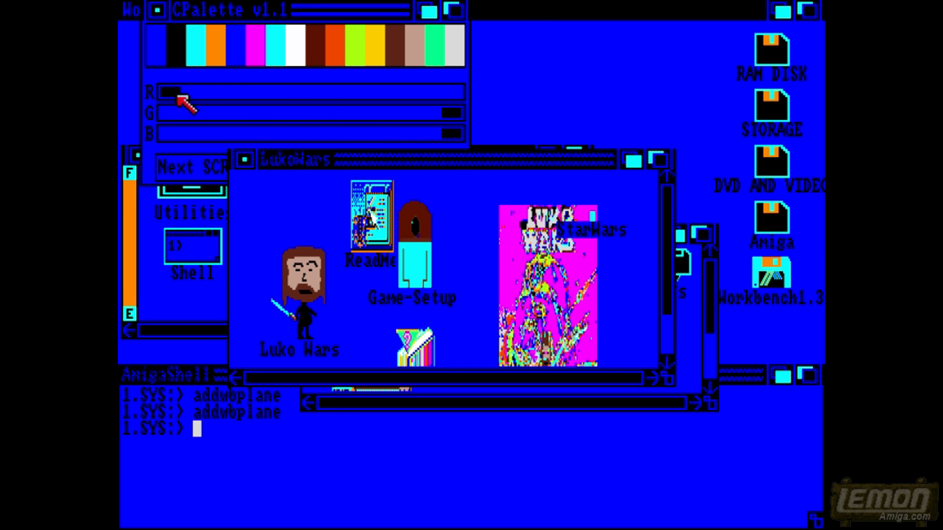
Step: Make the Game-Setup figure's green white, tint its head lavender, and turn the desktop grey
left_click_drag(185, 99, 285, 92)
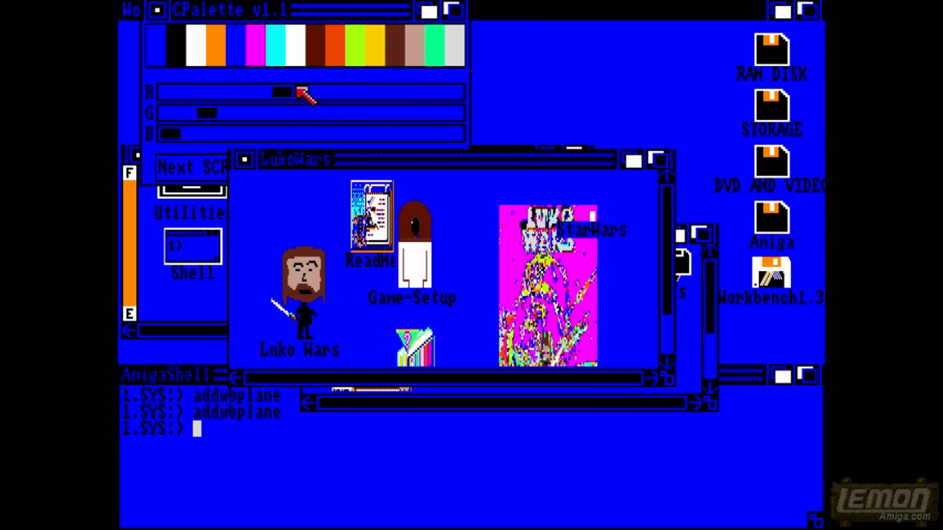
left_click_drag(206, 134, 396, 134)
left_click_drag(226, 113, 168, 117)
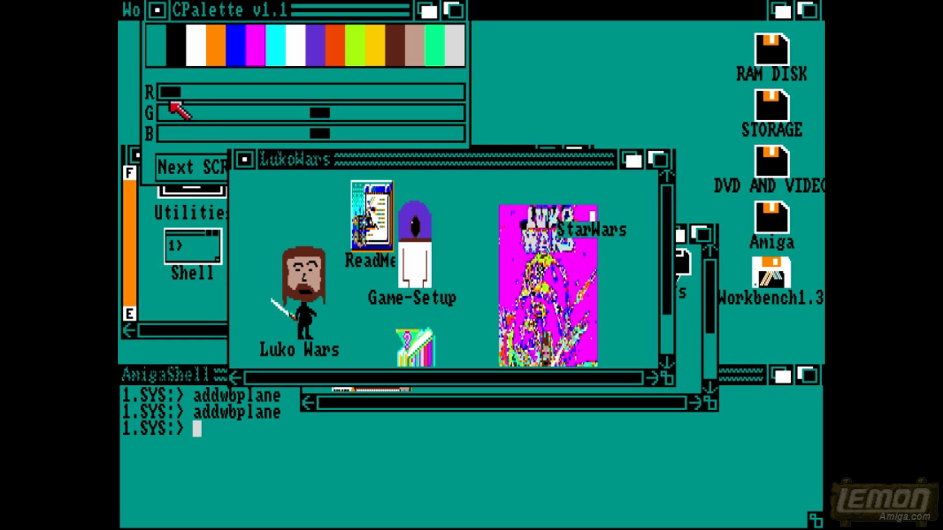
left_click_drag(167, 99, 273, 117)
Step: Shift the purple colour to a deeper blue for the Game-Setup head
left_click(308, 63)
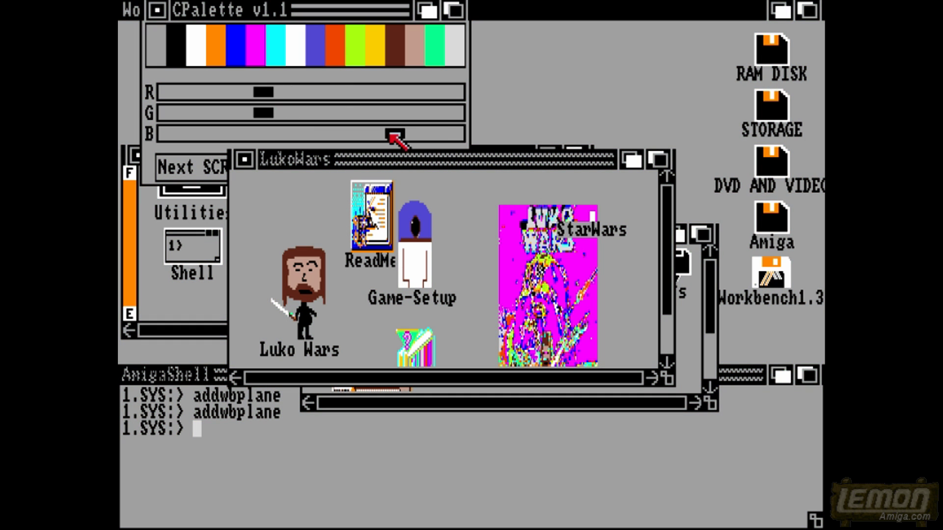
left_click_drag(393, 134, 449, 134)
left_click_drag(277, 93, 217, 104)
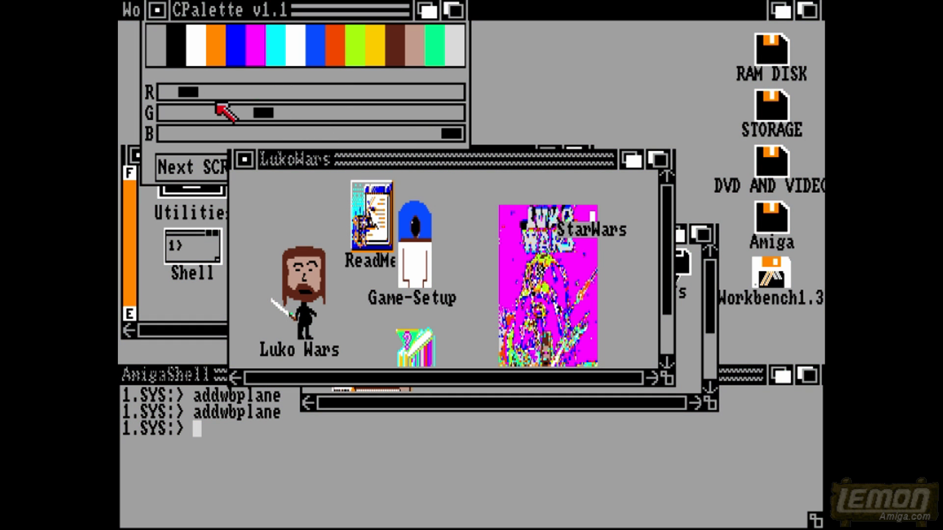
Step: Turn the magenta colour navy for the StarWars icon and make the LukoWars window taller
left_click(253, 49)
left_click_drag(456, 92, 188, 93)
left_click_drag(451, 134, 338, 134)
left_click_drag(667, 377, 671, 453)
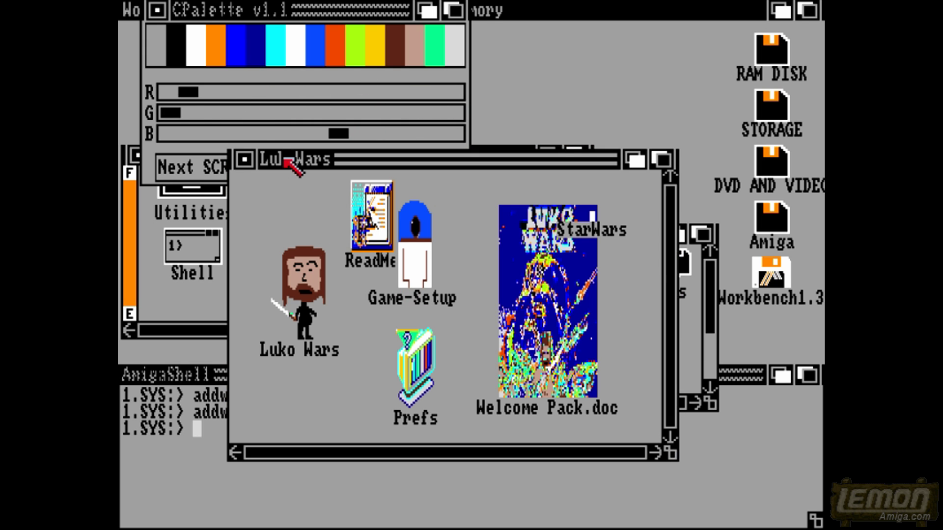
Step: Turn the green palette colour red for the Prefs tag, and the last grey colour orange
left_click(441, 52)
left_click_drag(167, 91, 170, 113)
left_click_drag(310, 133, 209, 133)
left_click(453, 49)
left_click_drag(393, 113, 283, 113)
left_click_drag(393, 133, 171, 134)
left_click_drag(393, 92, 226, 113)
Step: Recolour cyan to pink, orange-red to brown then lime green, and pink to purple
left_click(275, 49)
left_click_drag(452, 134, 282, 133)
left_click_drag(169, 92, 346, 96)
left_click(355, 57)
left_click(337, 56)
left_click_drag(250, 118, 395, 114)
left_click(275, 45)
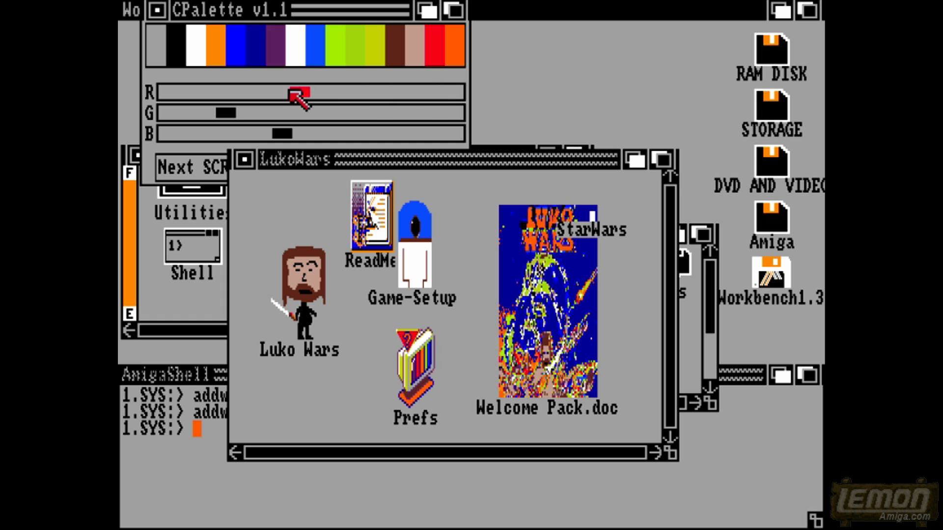
left_click_drag(298, 93, 292, 99)
Step: Deepen the dark blue, turn the lime colour orange, and open the Prefs drawer
left_click(261, 53)
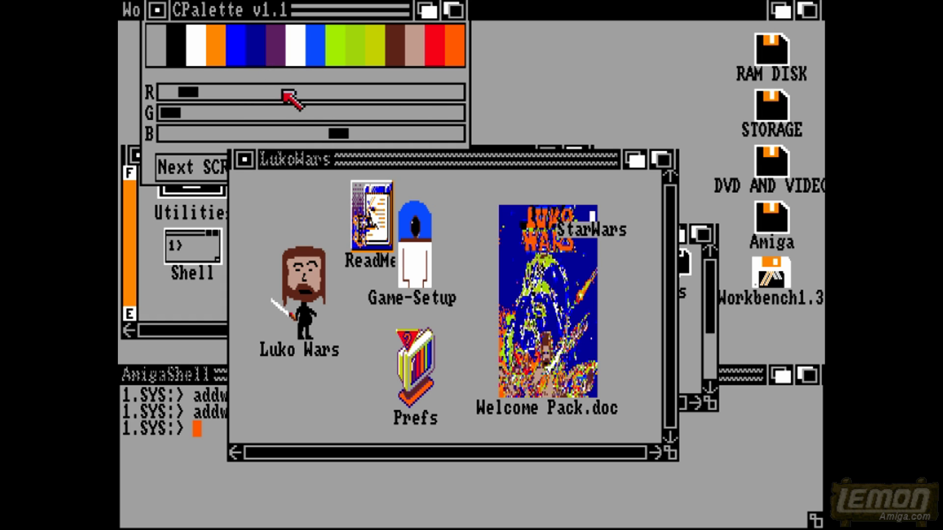
left_click_drag(290, 133, 301, 133)
left_click(344, 53)
left_click_drag(377, 114, 307, 119)
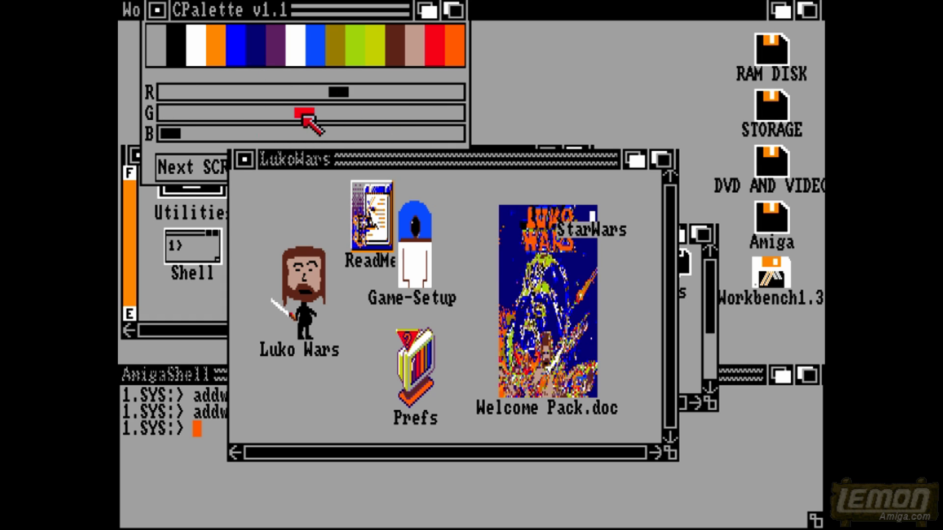
mouse_move(339, 93)
left_mouse_down()
mouse_move(385, 93)
mouse_move(246, 93)
mouse_move(337, 92)
left_mouse_up()
left_click_drag(385, 134, 358, 137)
double_click(417, 363)
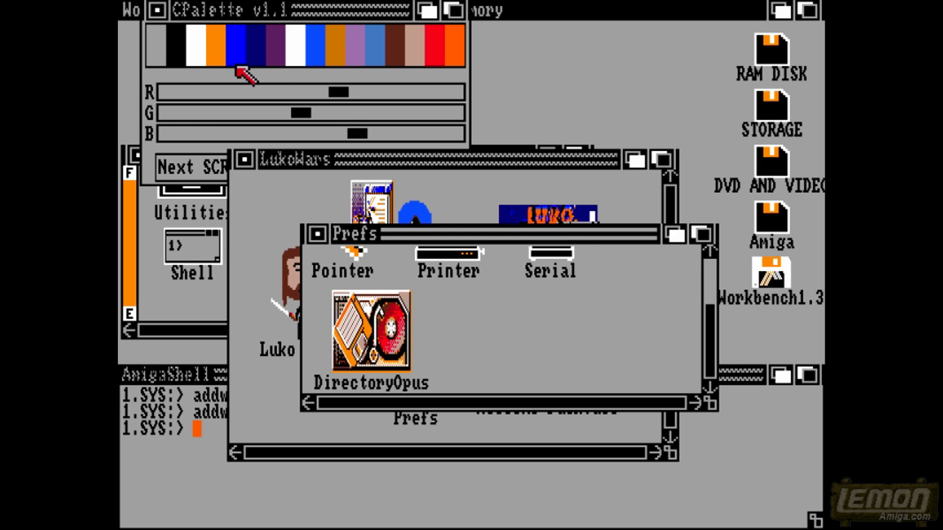
Step: Turn the orange colour light blue, Luko's tan face grey-green, and the pink pale peach
left_click_drag(338, 92, 196, 94)
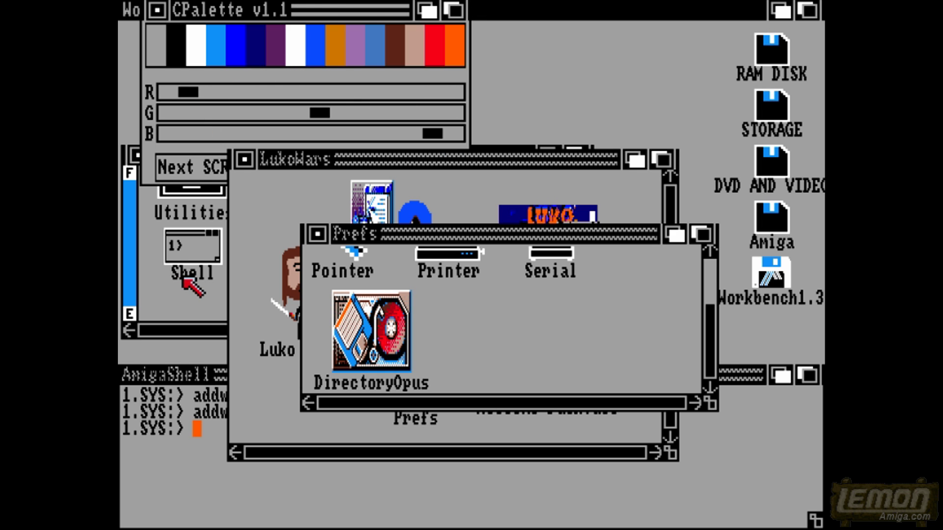
left_click(415, 54)
mouse_move(405, 92)
left_mouse_down()
mouse_move(301, 90)
mouse_move(441, 93)
mouse_move(414, 92)
left_mouse_up()
left_click_drag(338, 113, 379, 115)
left_click_drag(319, 134, 357, 134)
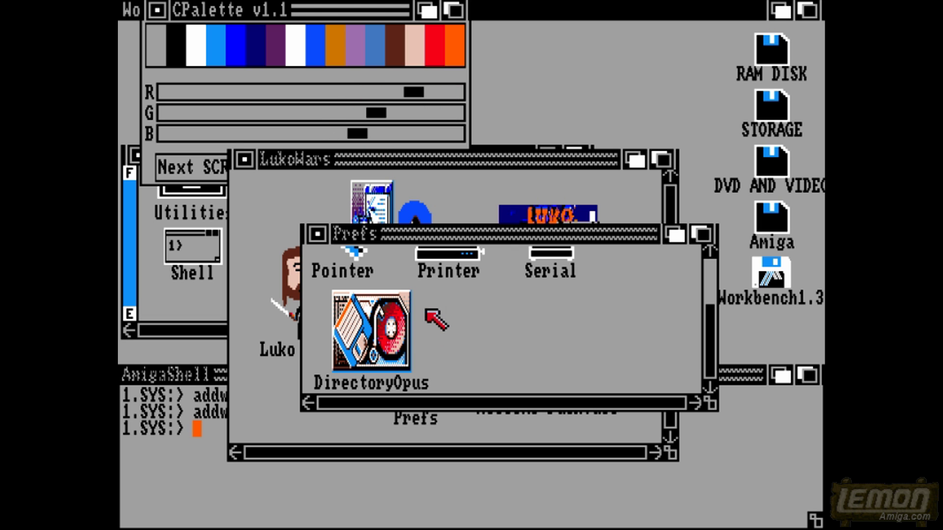
Step: Select DirectoryOpus, move the Prefs window down-right, and bring LukoWars to the front
left_click(389, 329)
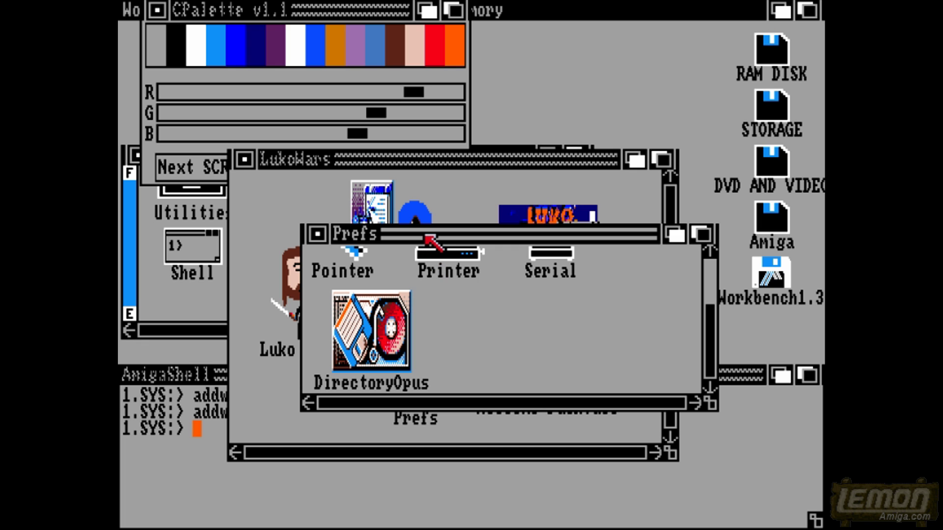
left_click_drag(425, 235, 456, 268)
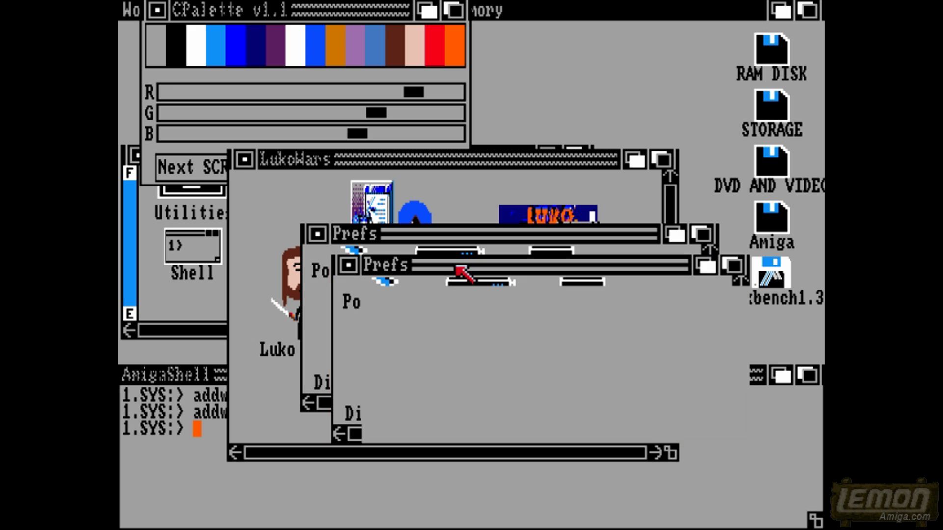
left_click(662, 160)
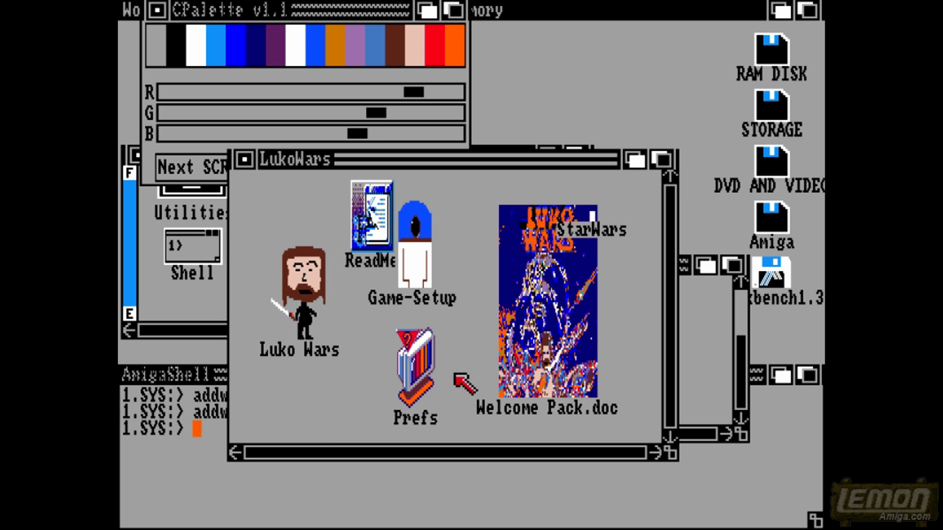
Step: Toggle the Welcome Pack.doc icon selection and bring the Prefs window back to the front
left_click(537, 346)
left_click(618, 316)
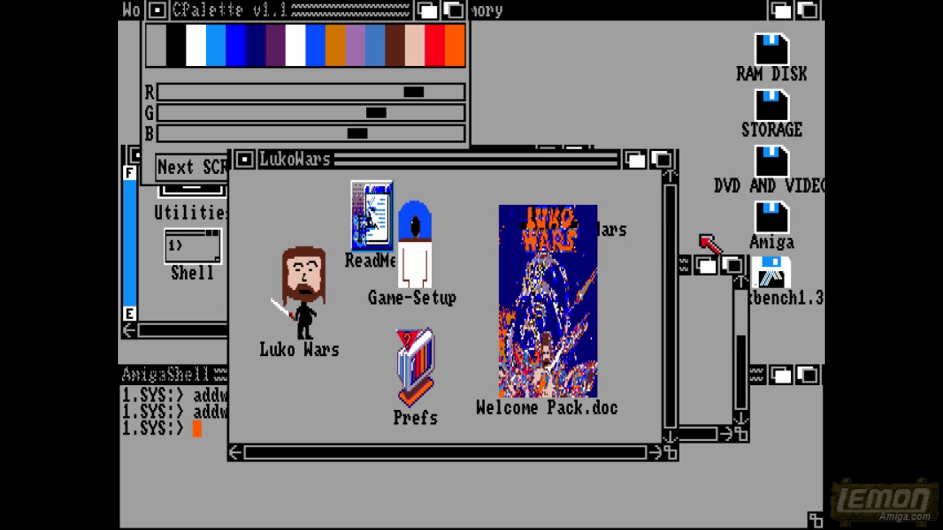
left_click(731, 264)
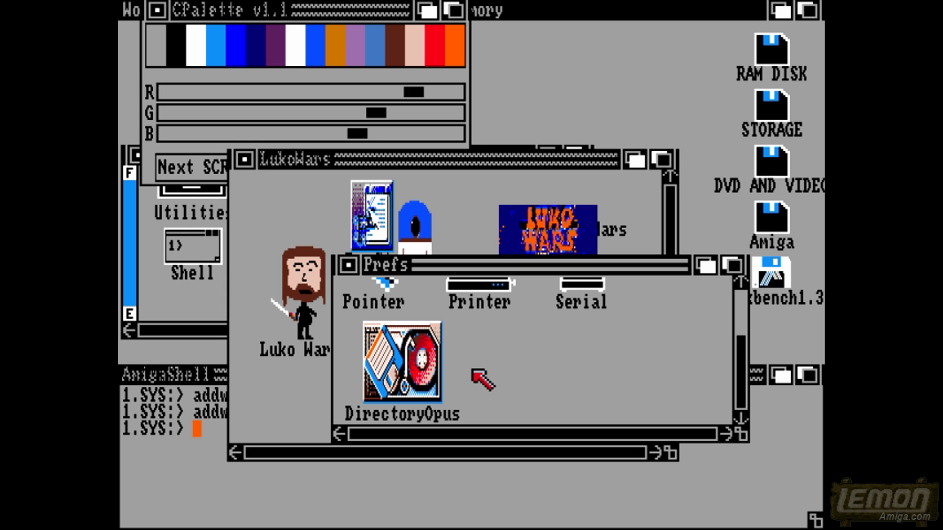
Step: Open the Amiga disk, select and deselect its AMIGA icon, then close the window
double_click(769, 239)
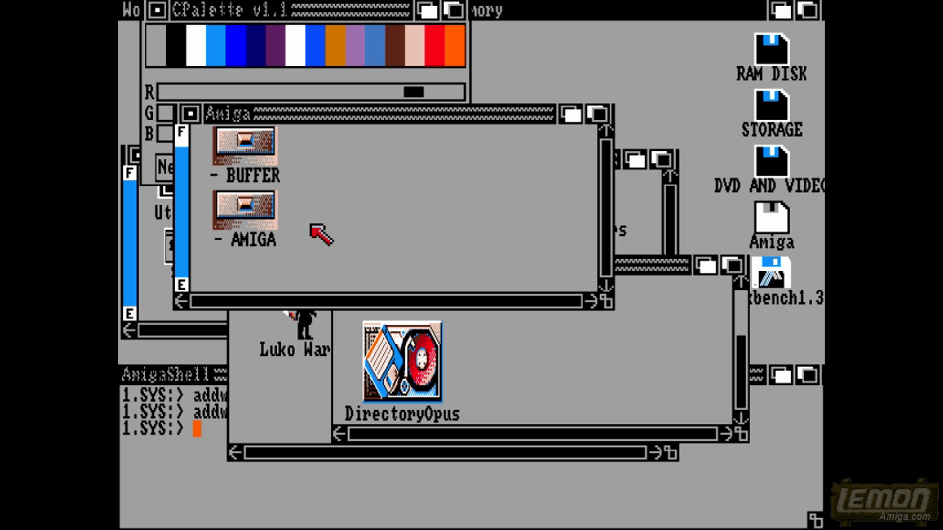
left_click(252, 217)
left_click(295, 228)
left_click(227, 216)
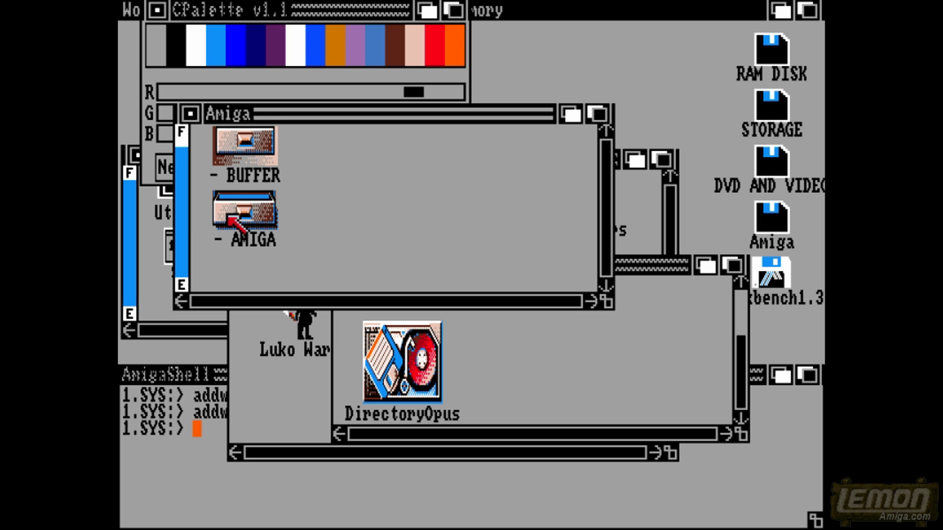
left_click(309, 208)
left_click(255, 214)
left_click(292, 215)
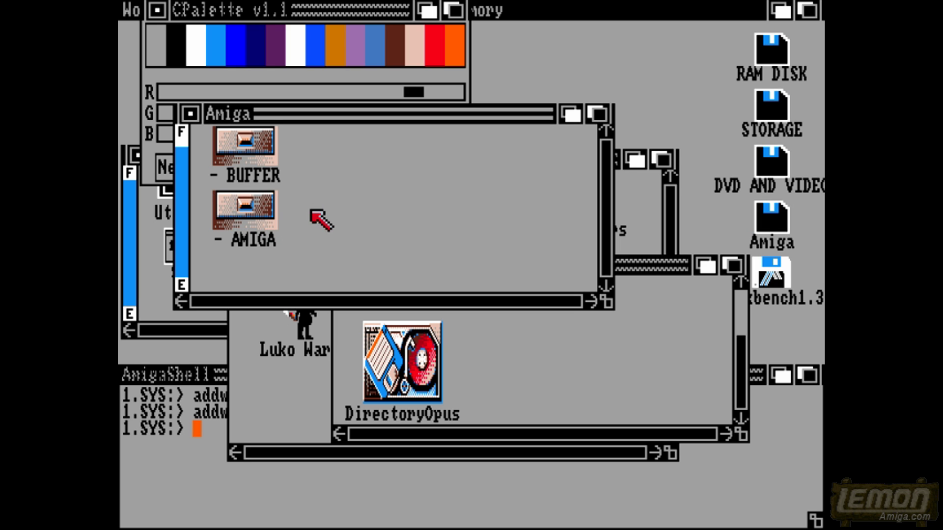
left_click(189, 114)
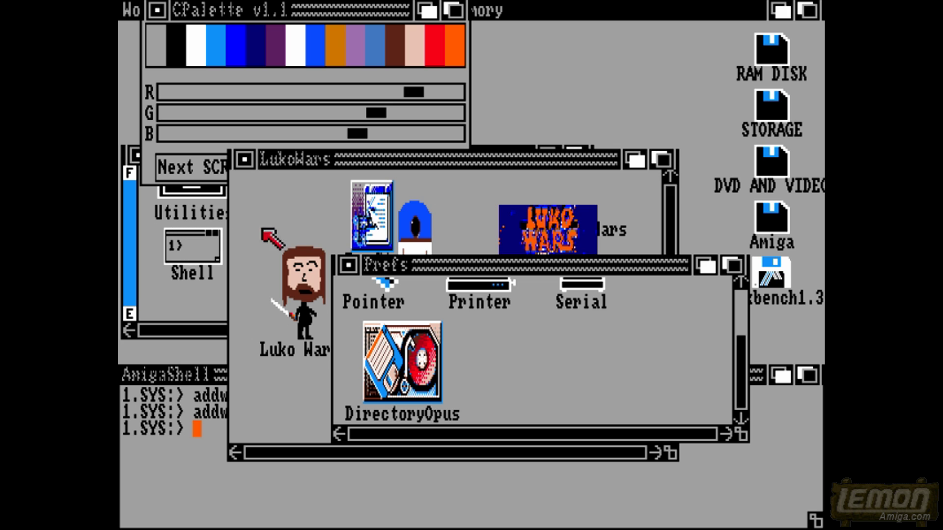
Step: Close the Prefs, LukoWars and CPalette windows, then activate the AmigaShell window
left_click(349, 266)
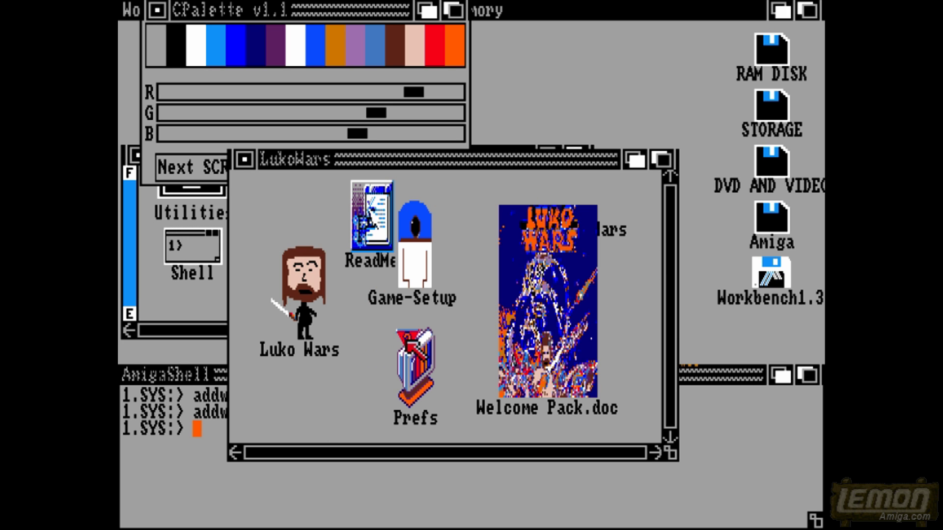
left_click(245, 160)
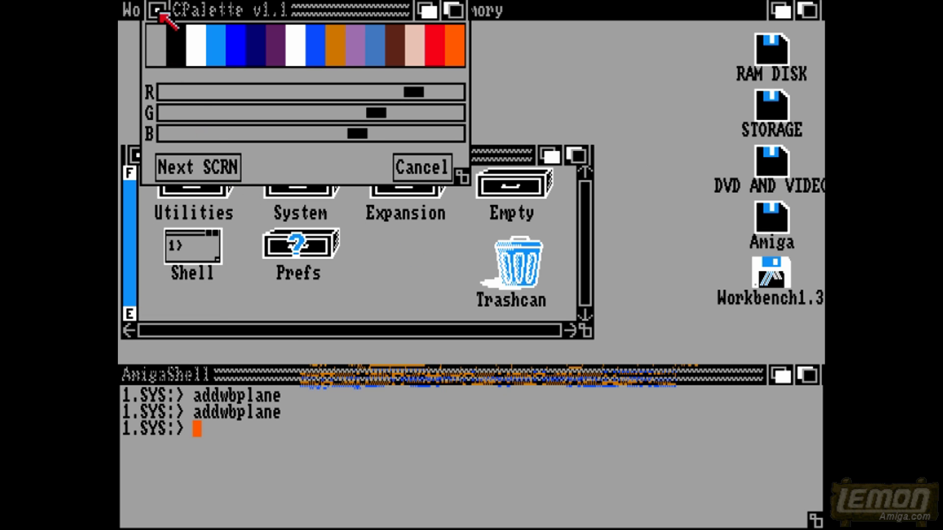
left_click(158, 12)
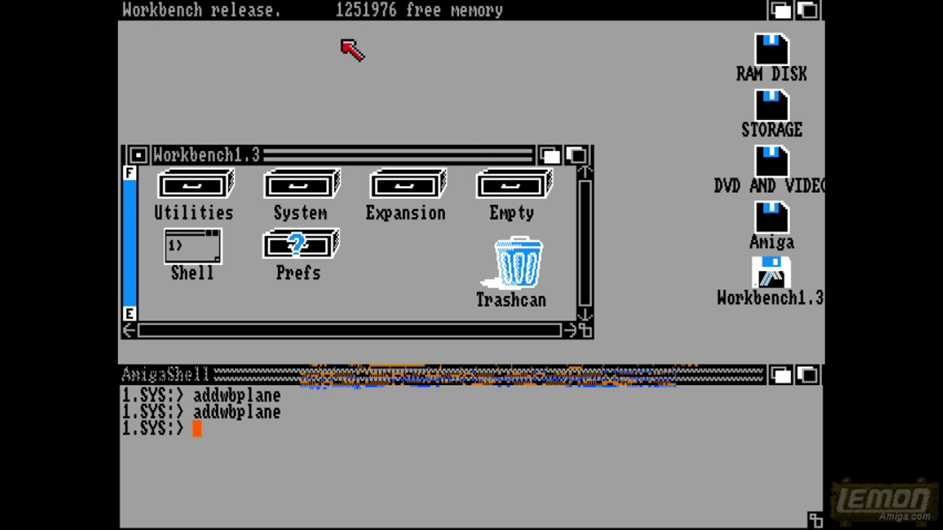
left_click(365, 46)
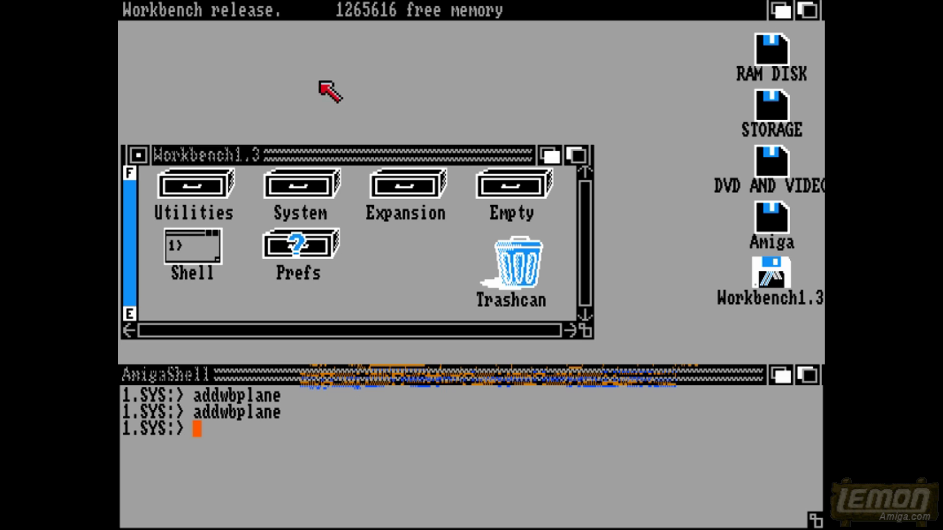
left_click(214, 373)
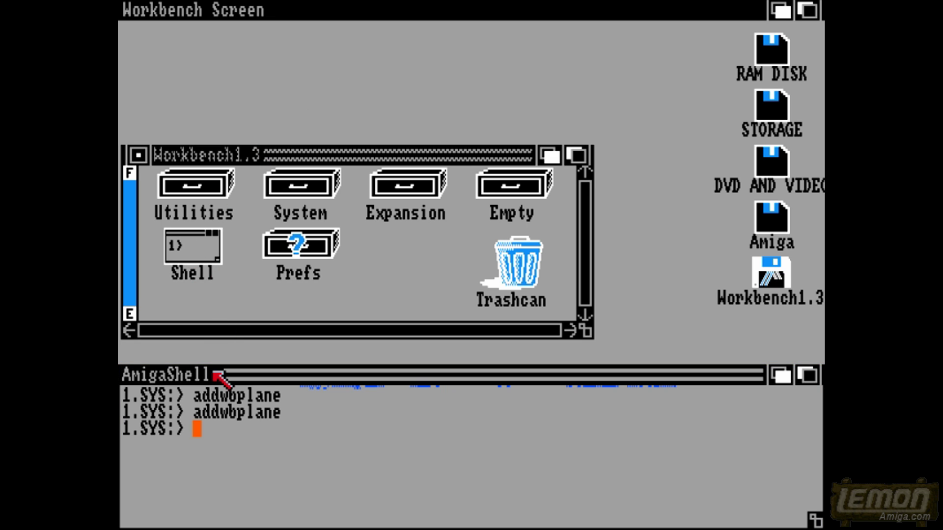